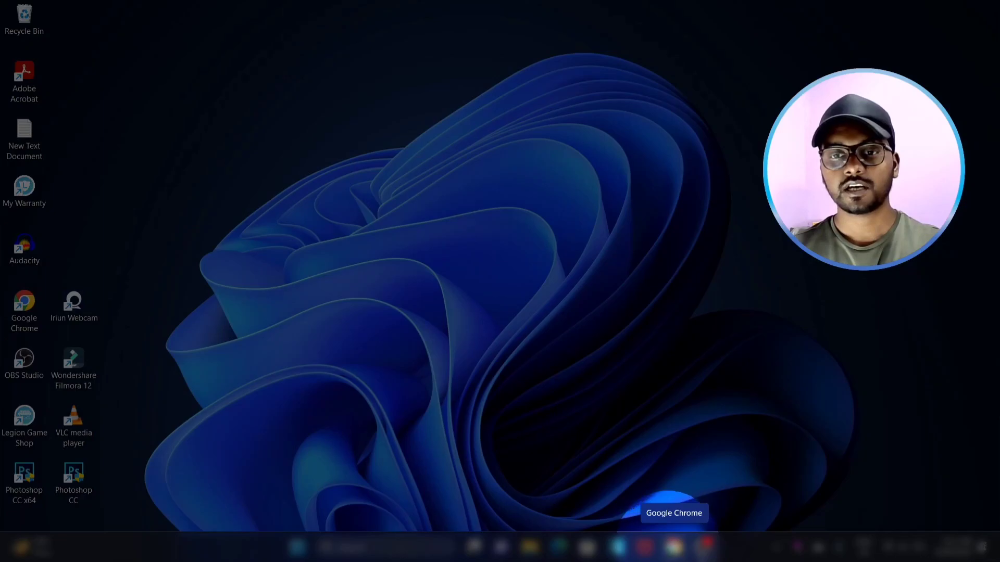
Launch Chrome and rerun the recent 'pan card aadhar card link' Google search.
click(674, 545)
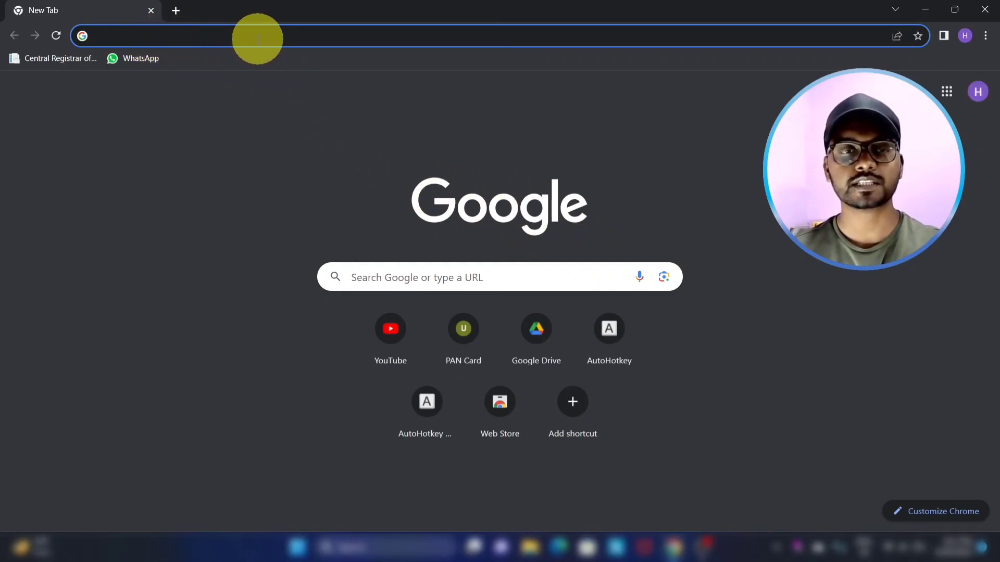
click(404, 274)
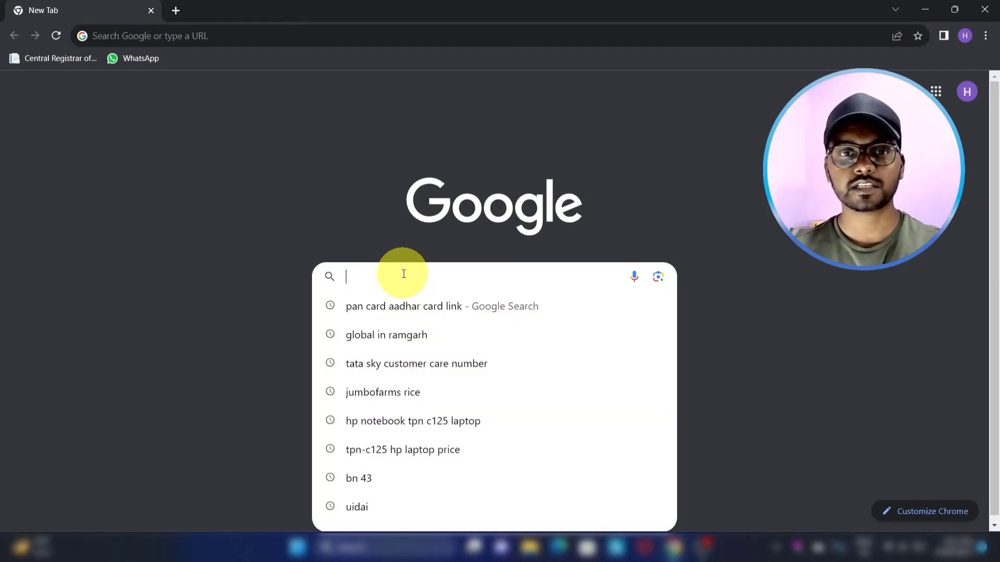
click(388, 309)
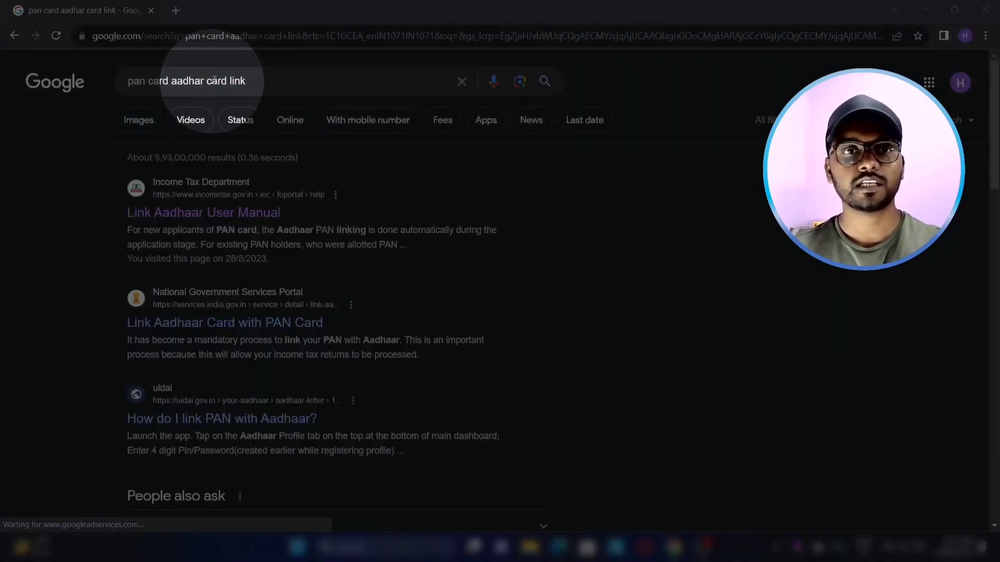
click(174, 83)
triple_click(167, 82)
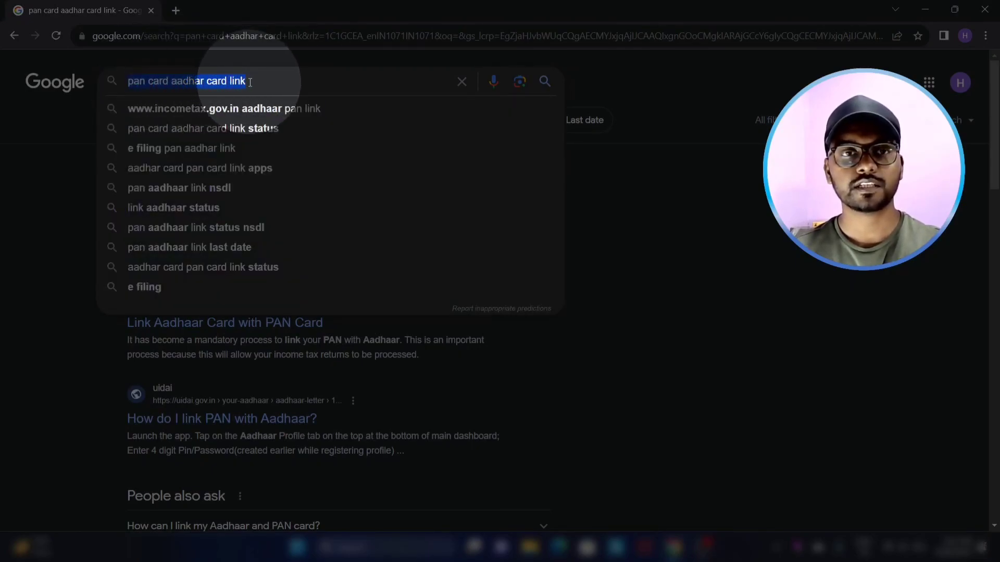
click(84, 161)
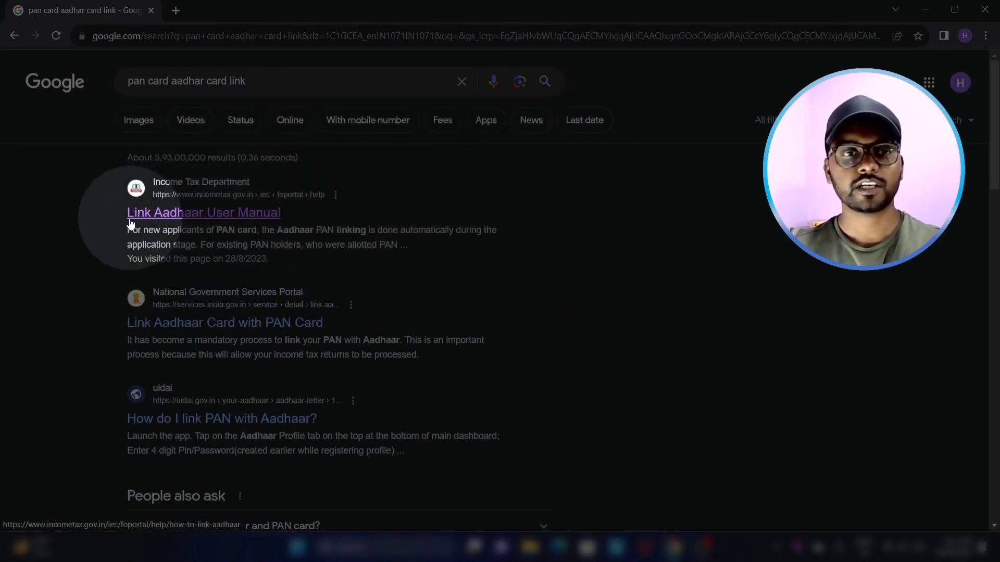
Skim the Income Tax Department's Link Aadhaar User Manual, then go to the e-Filing portal home.
click(203, 213)
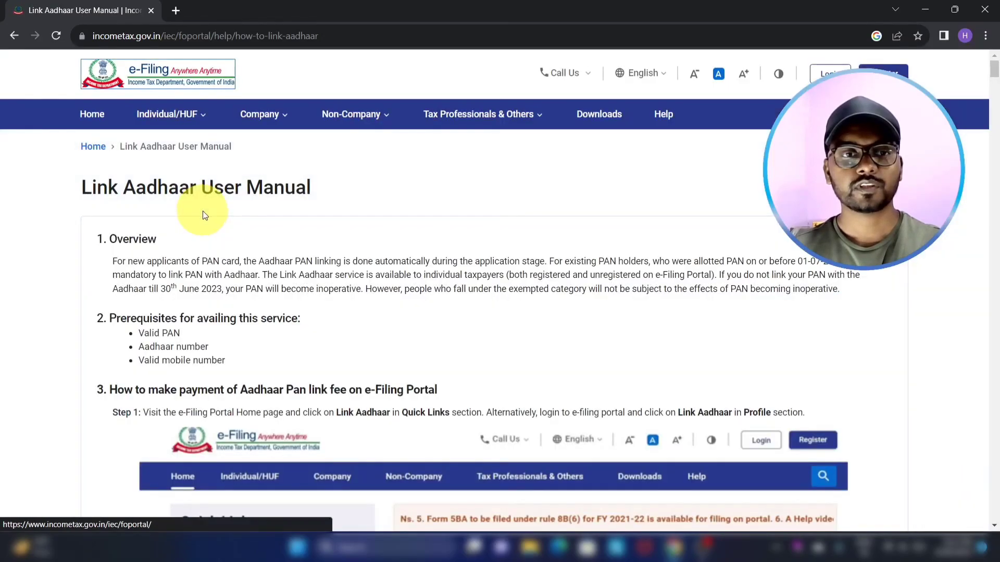
scroll(288, 246, down, 2)
scroll(289, 246, down, 6)
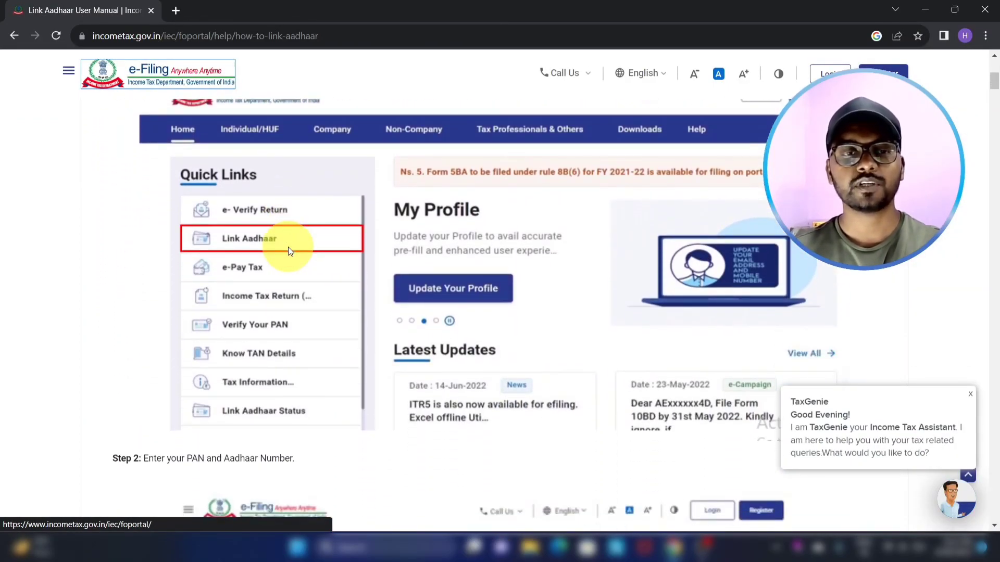
scroll(288, 247, down, 7)
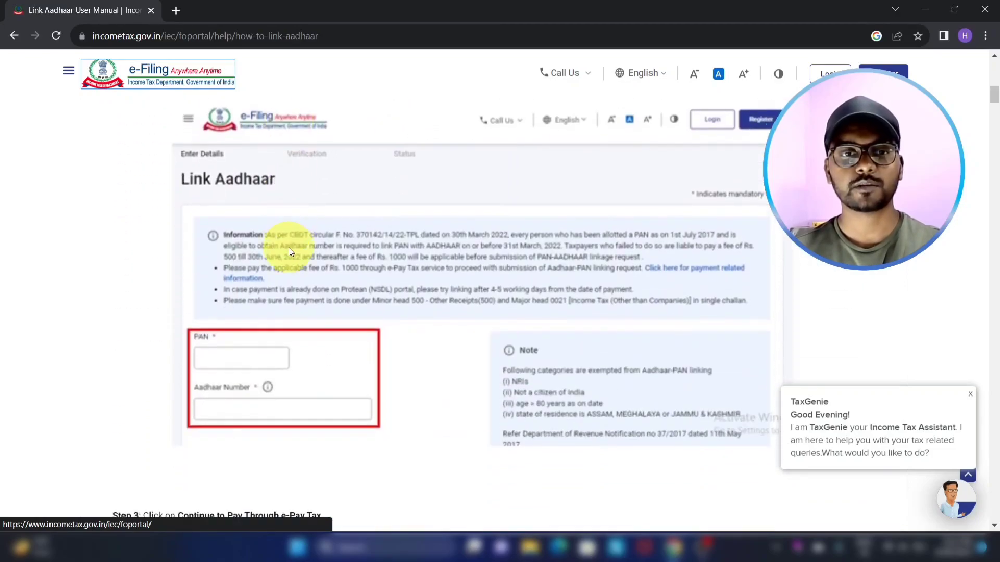
scroll(288, 248, down, 4)
scroll(290, 249, up, 11)
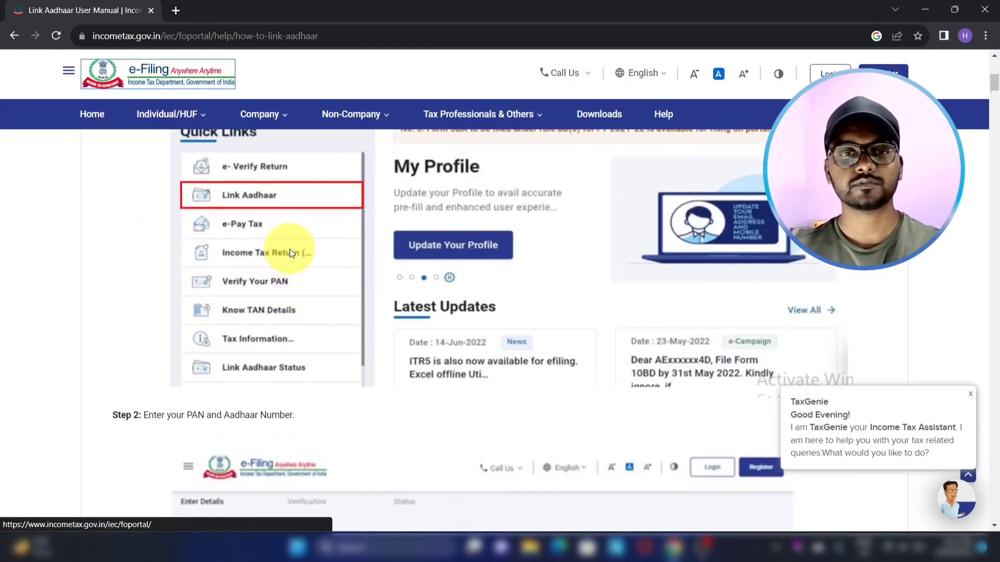
scroll(289, 249, up, 3)
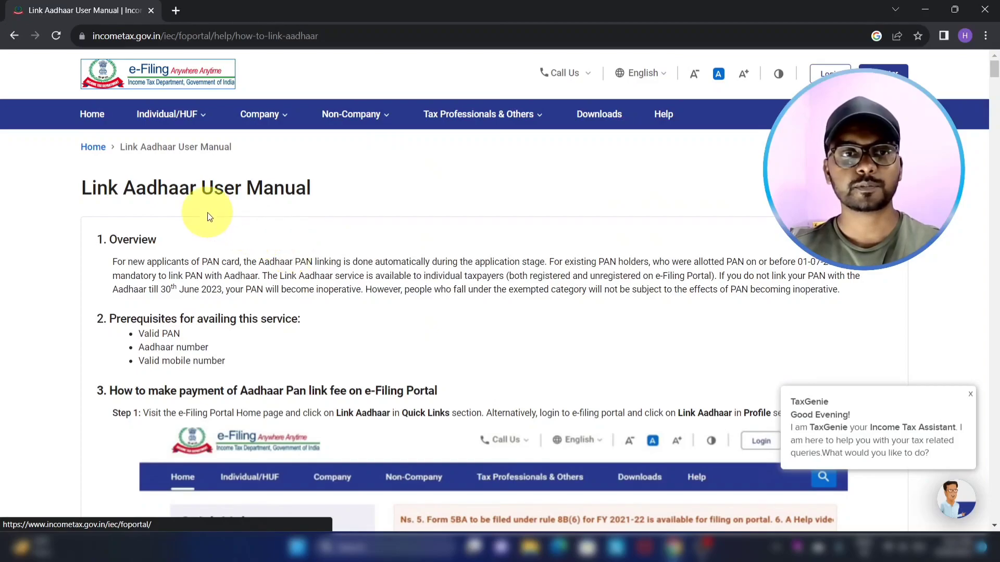
click(94, 120)
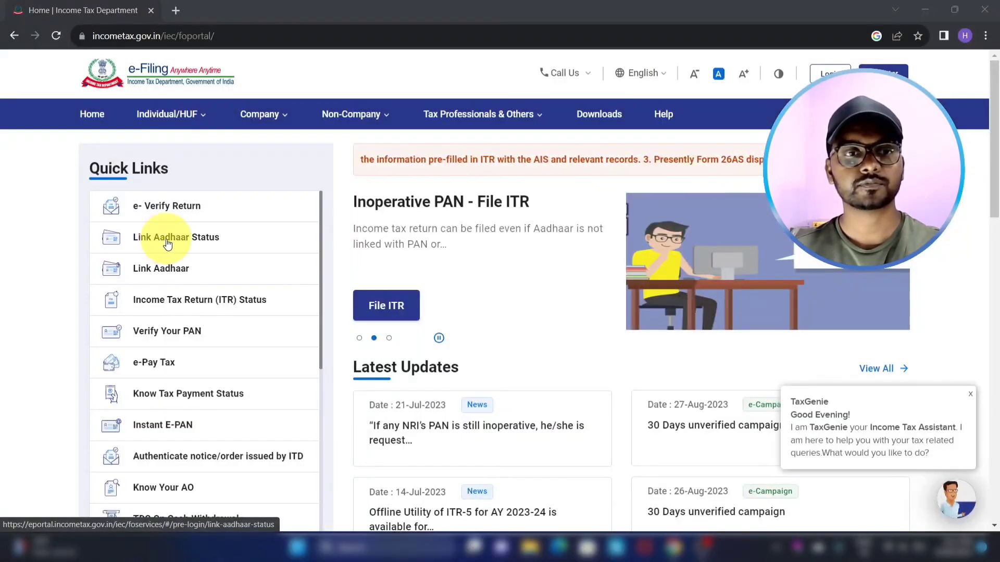
In Link Aadhaar Status, enter the PAN and the Aadhaar number.
click(169, 242)
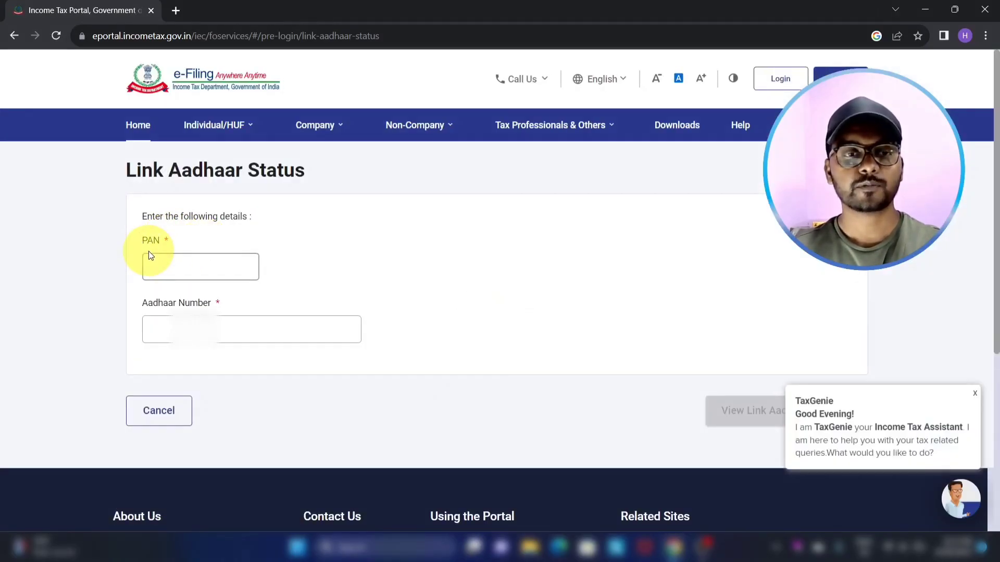
click(172, 264)
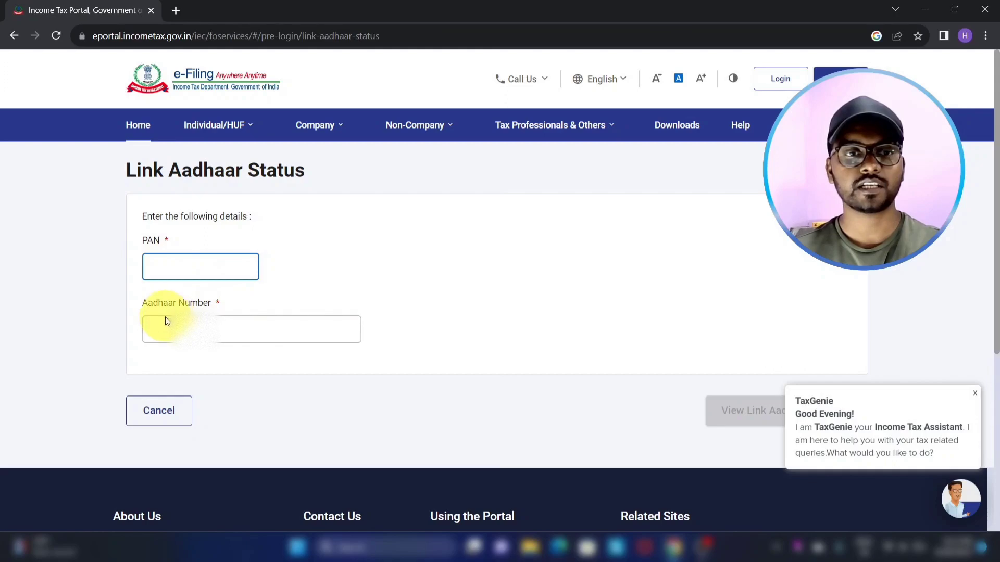
click(165, 327)
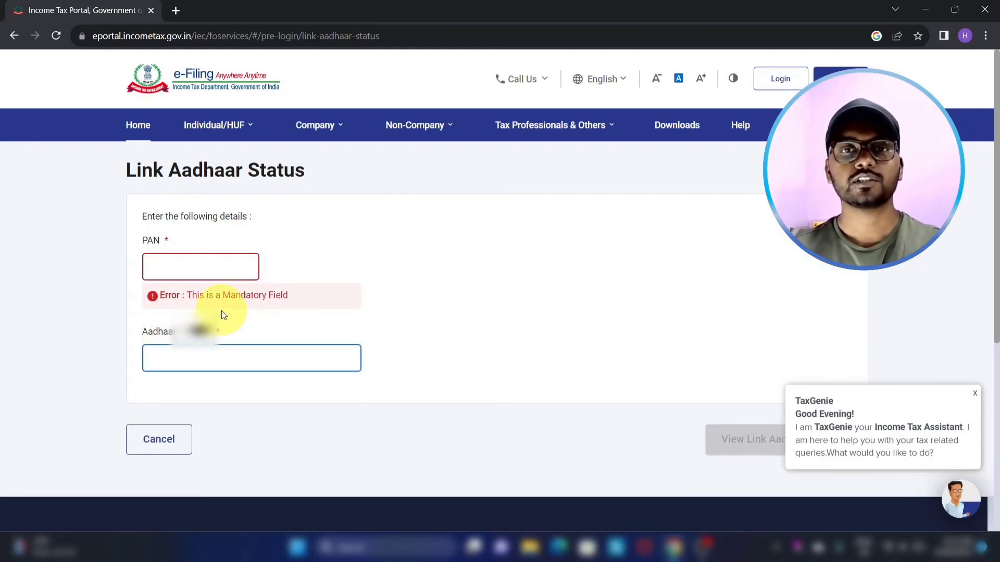
click(171, 266)
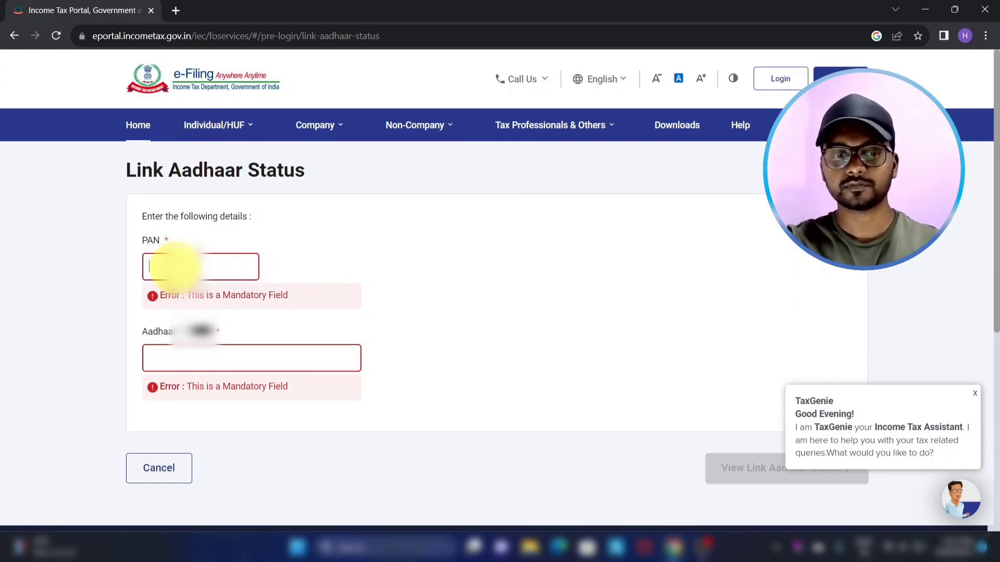
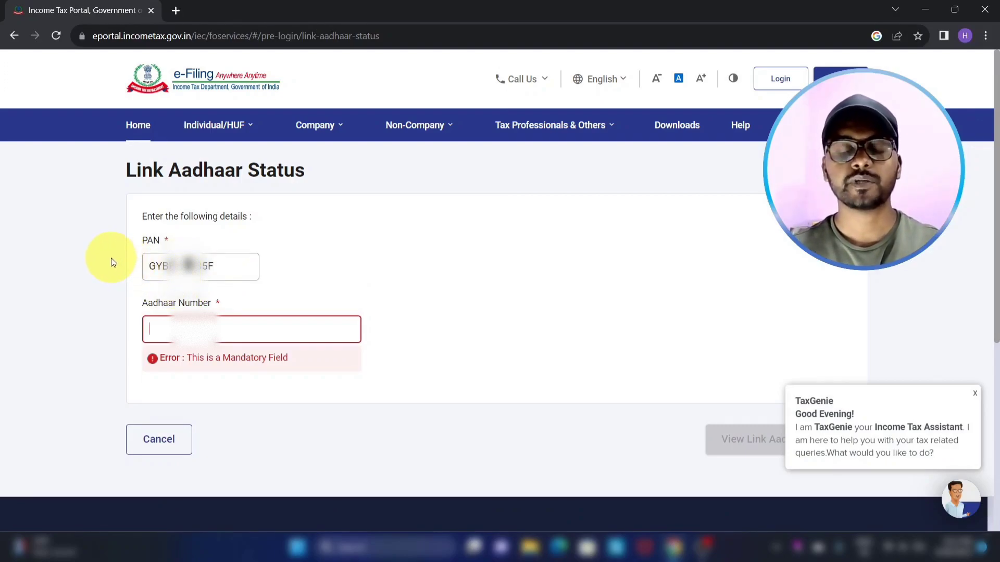
click(152, 328)
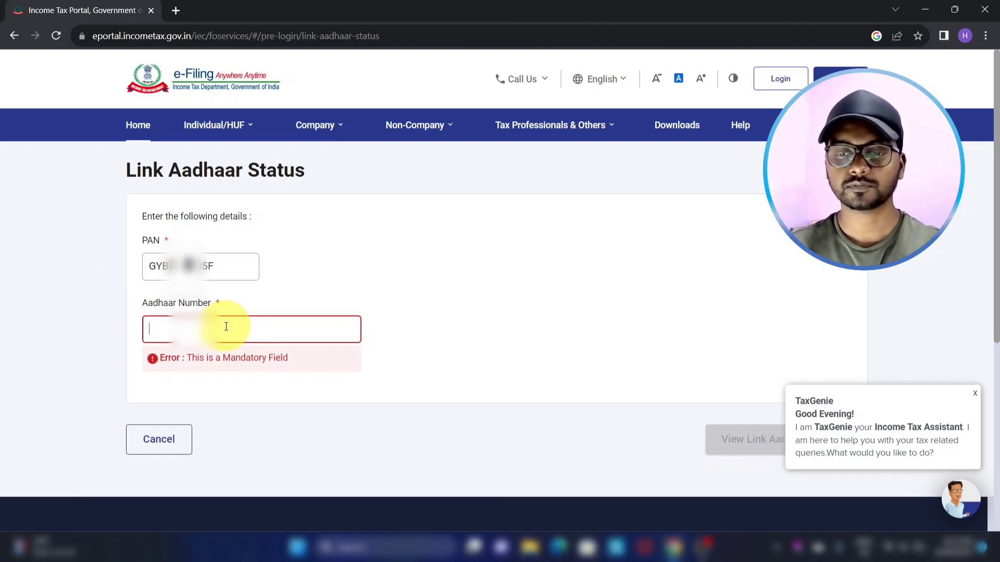
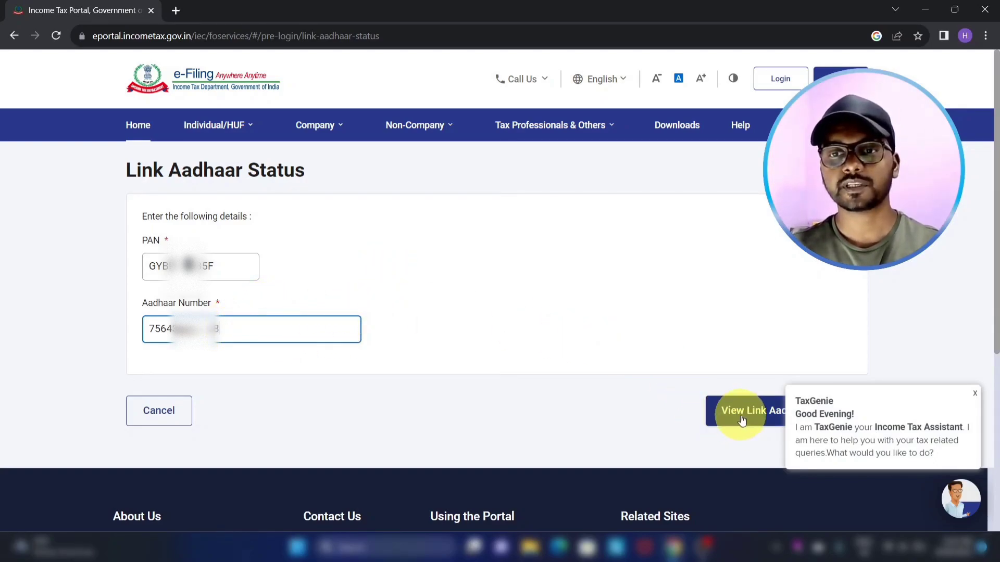
Dismiss the TaxGenie greeting, view the link status, and close the already-linked notice.
click(975, 394)
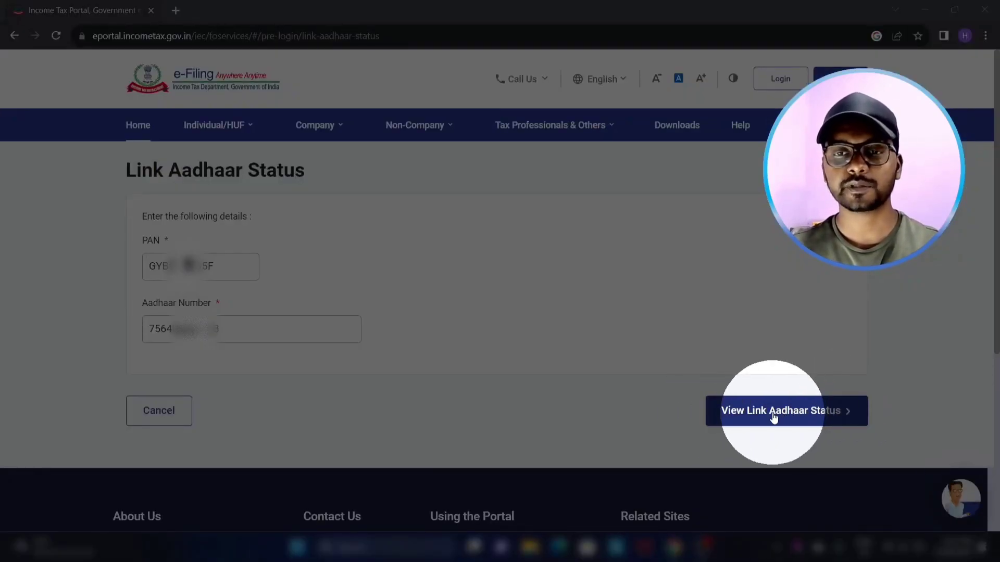
click(775, 413)
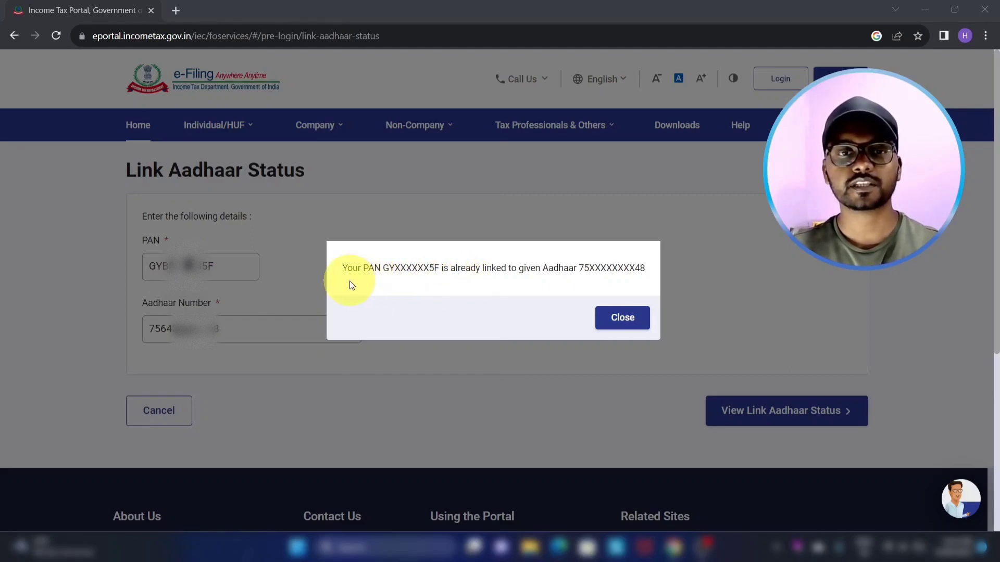
drag(382, 269, 431, 272)
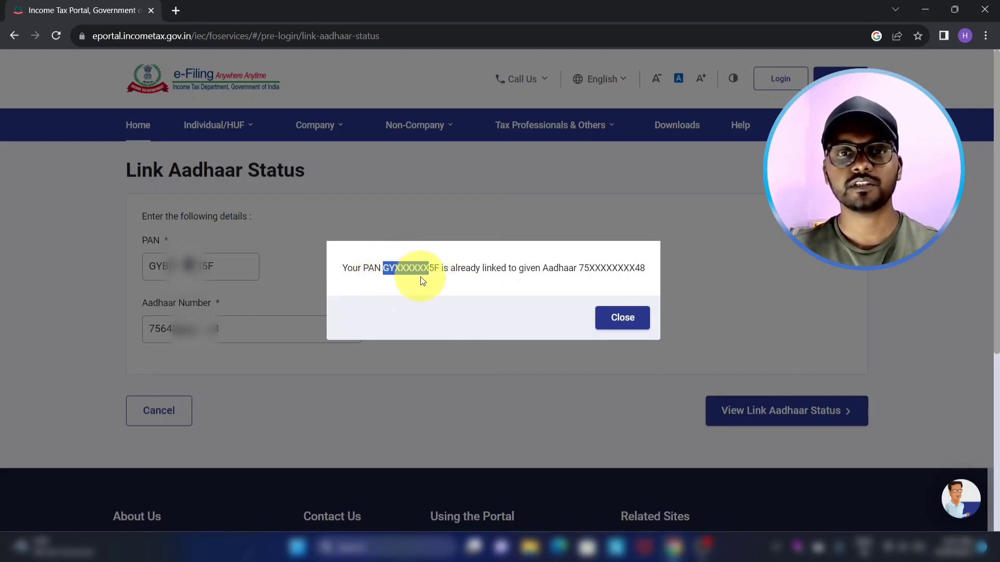
click(411, 284)
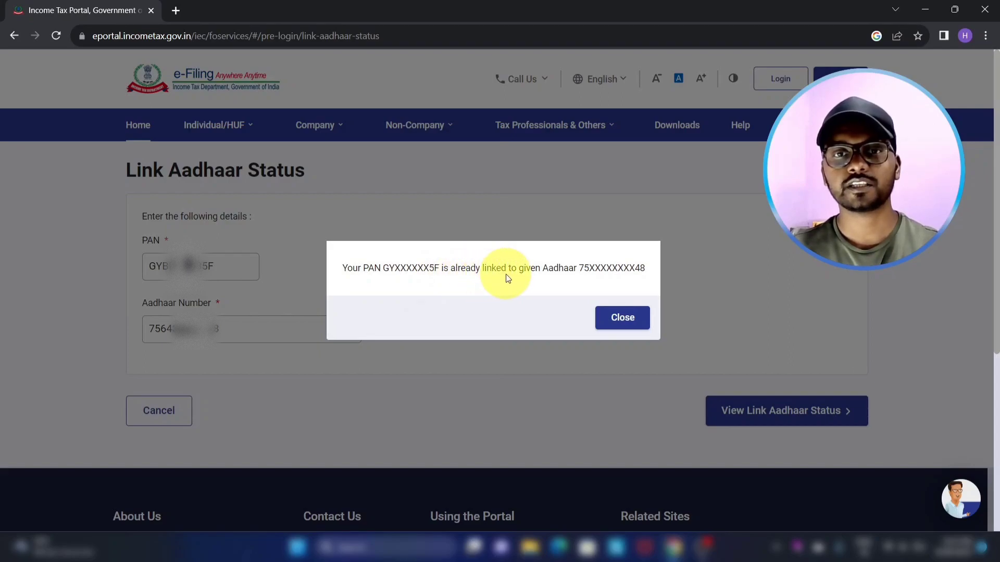
drag(576, 267, 654, 268)
click(625, 267)
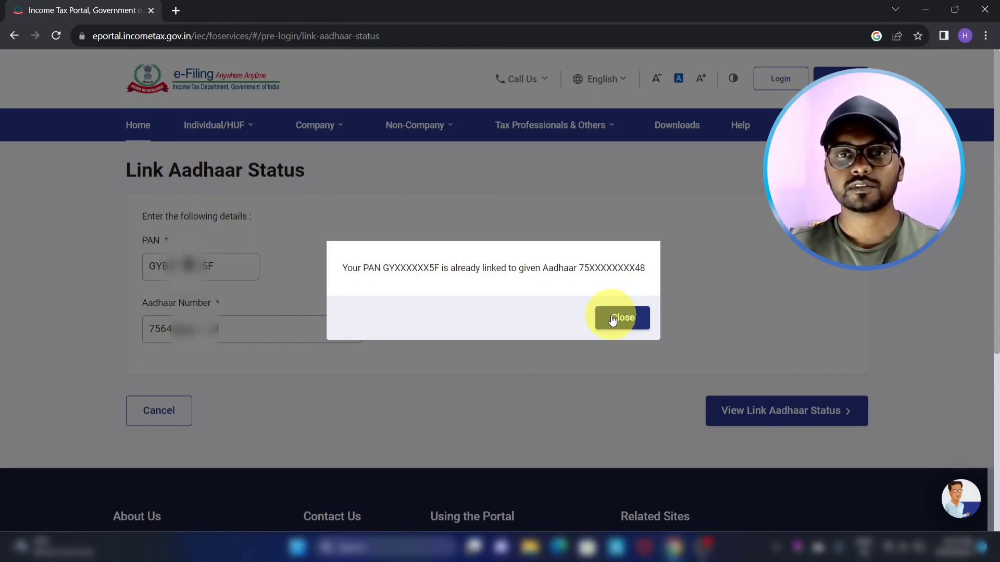
click(613, 320)
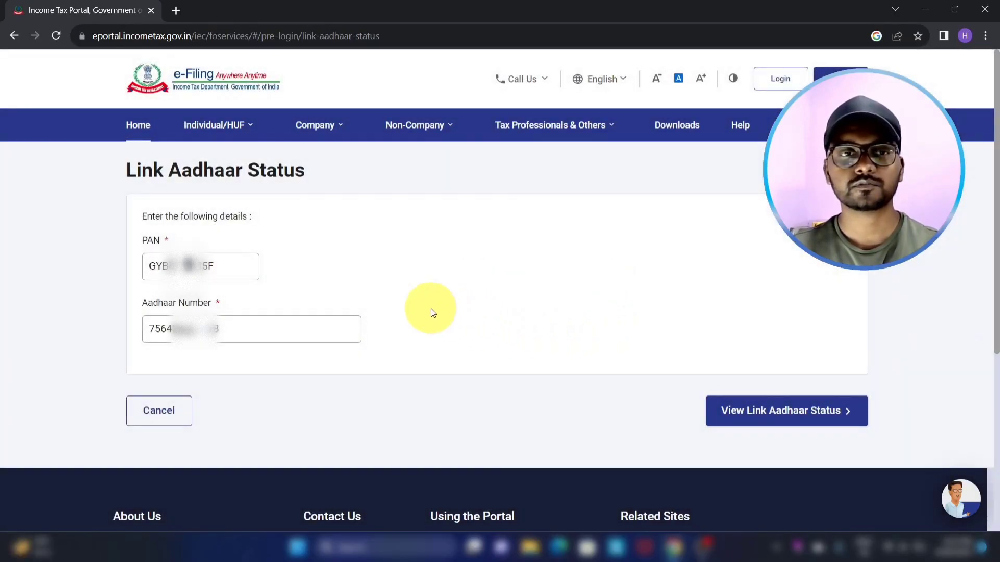
Return home, open Link Aadhaar from Quick Links, and try its empty PAN and Aadhaar fields.
click(138, 127)
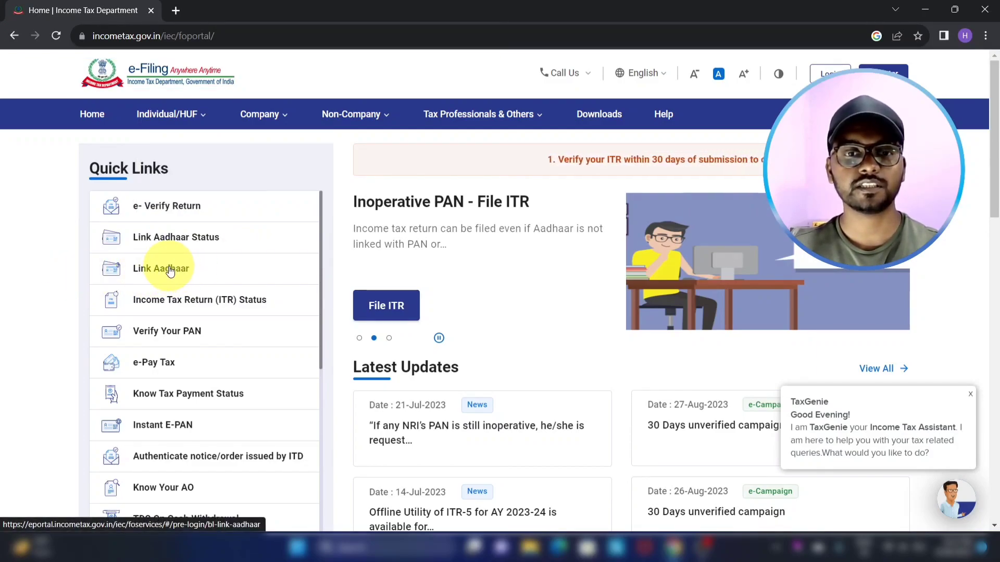
click(169, 270)
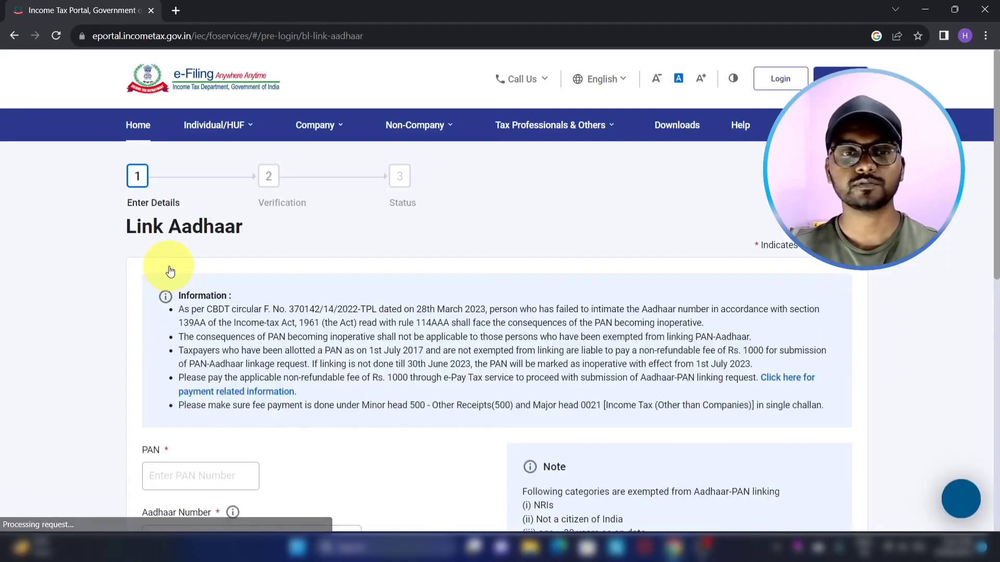
scroll(170, 268, down, 4)
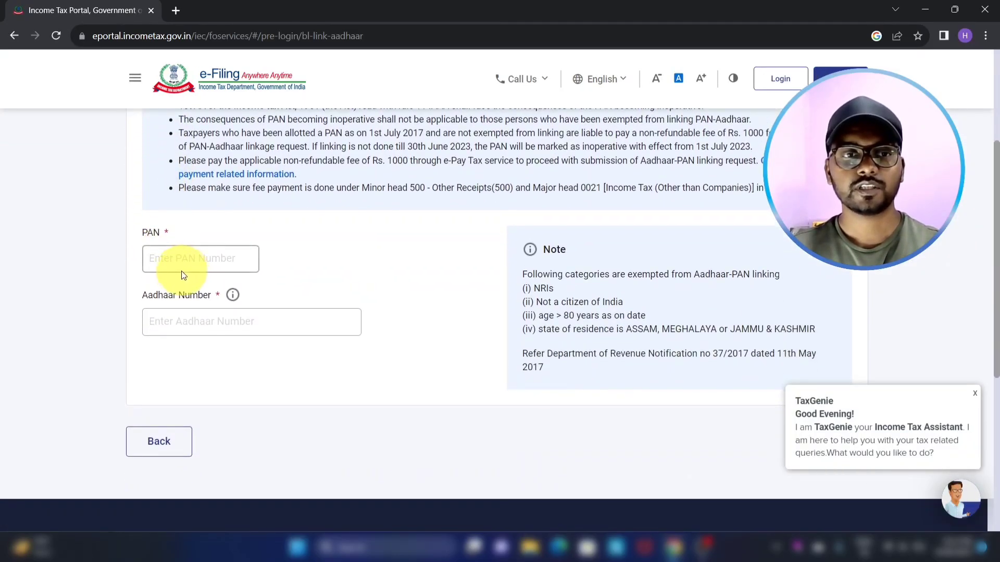
click(164, 260)
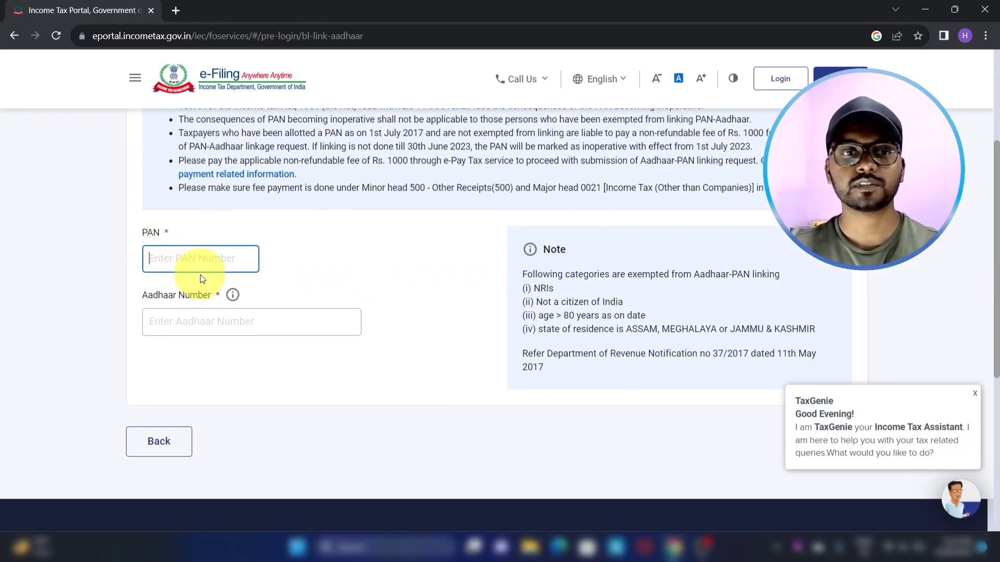
click(164, 315)
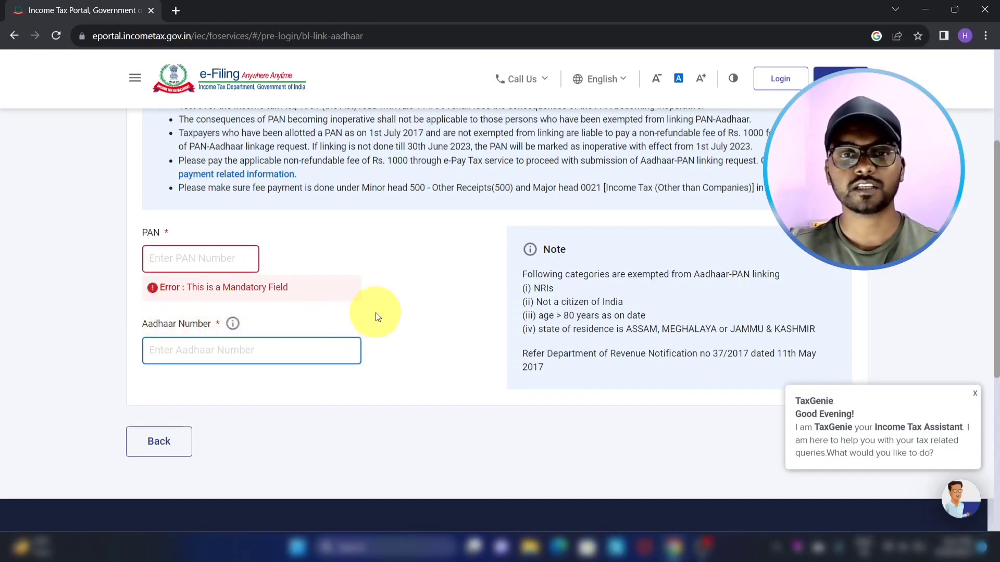
click(427, 315)
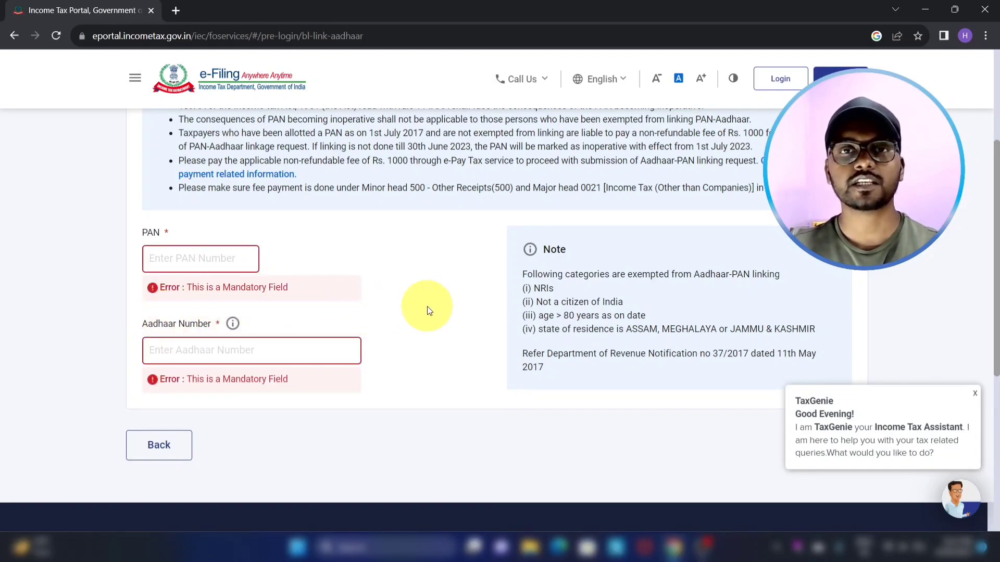